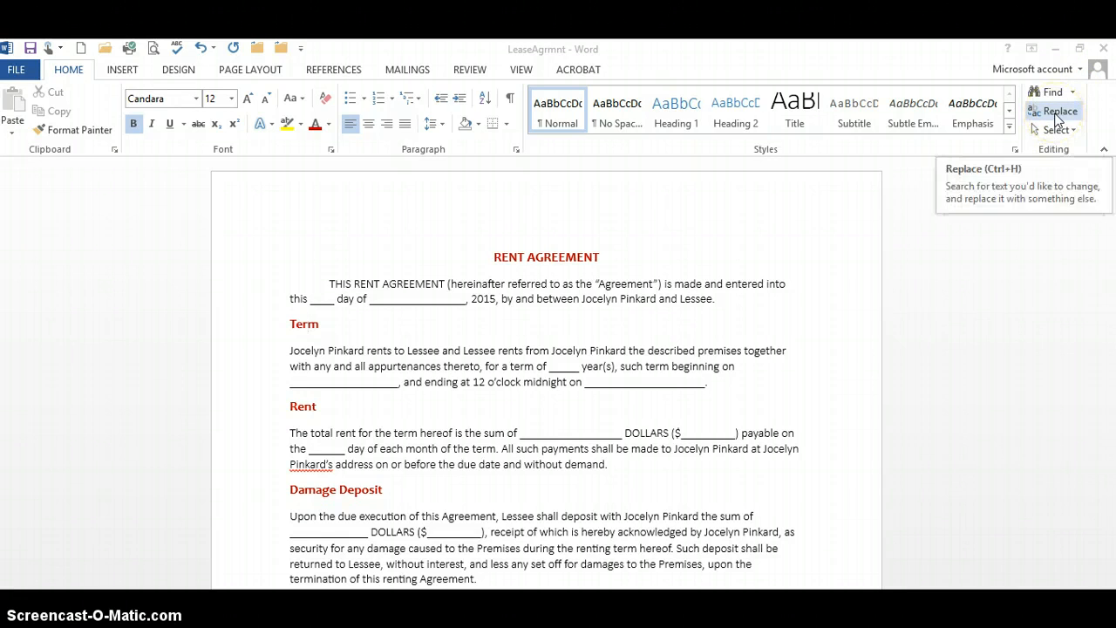
Step: Open Find and Replace for the rent agreement, ready for replacing, and expand its additional search options
{"action": "left_click", "coordinate": [1033, 116]}
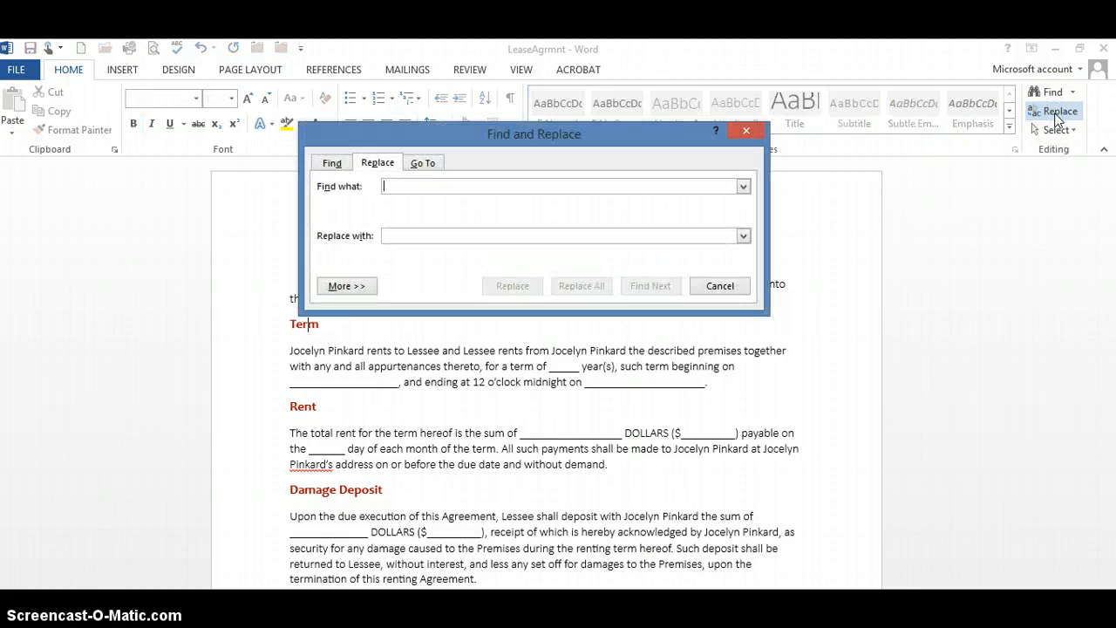
{"action": "left_click", "coordinate": [436, 182]}
{"action": "left_click", "coordinate": [423, 237]}
{"action": "left_click", "coordinate": [433, 188]}
{"action": "left_click", "coordinate": [349, 286]}
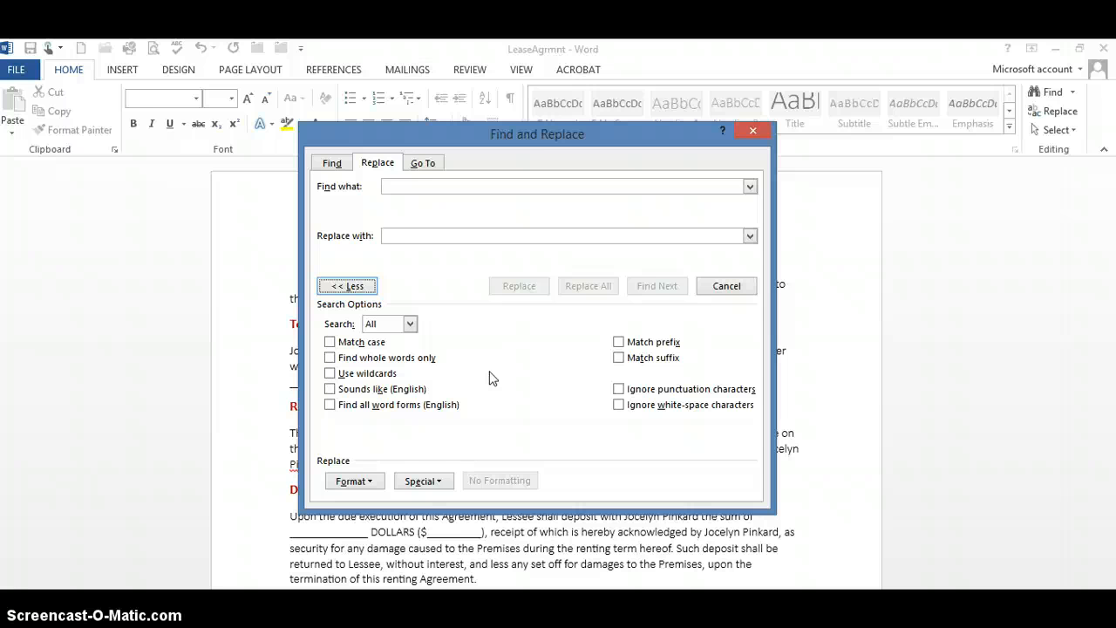
Step: Set the font format to find to Candara, Bold, size 12, leaving the search text empty
{"action": "left_click", "coordinate": [426, 184]}
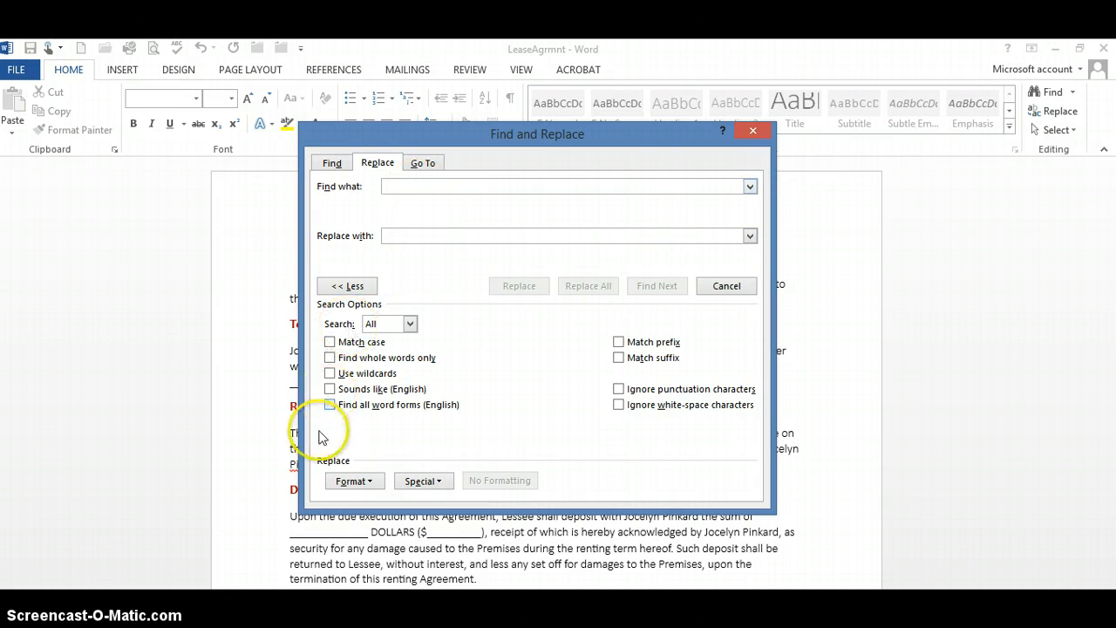
{"action": "left_click", "coordinate": [363, 484]}
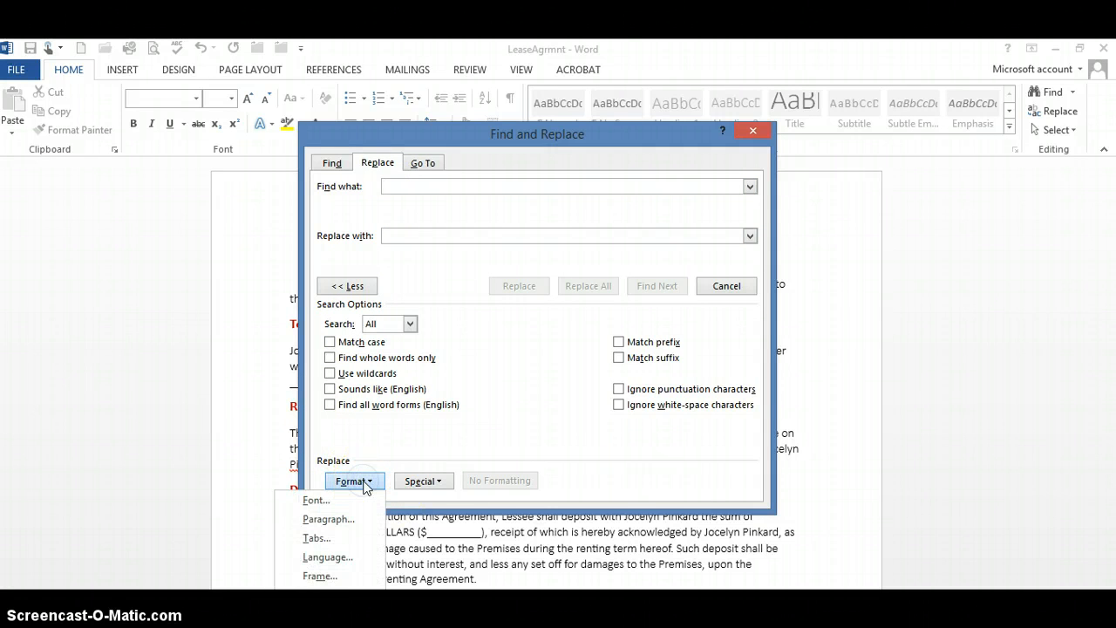
{"action": "left_click", "coordinate": [316, 503]}
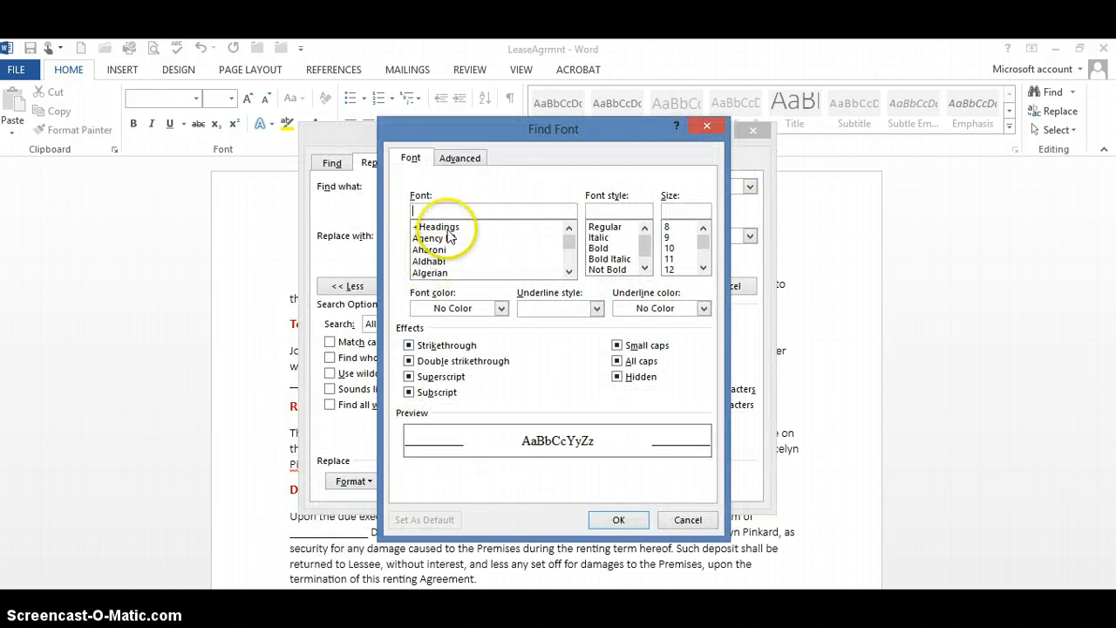
{"action": "type", "text": "c"}
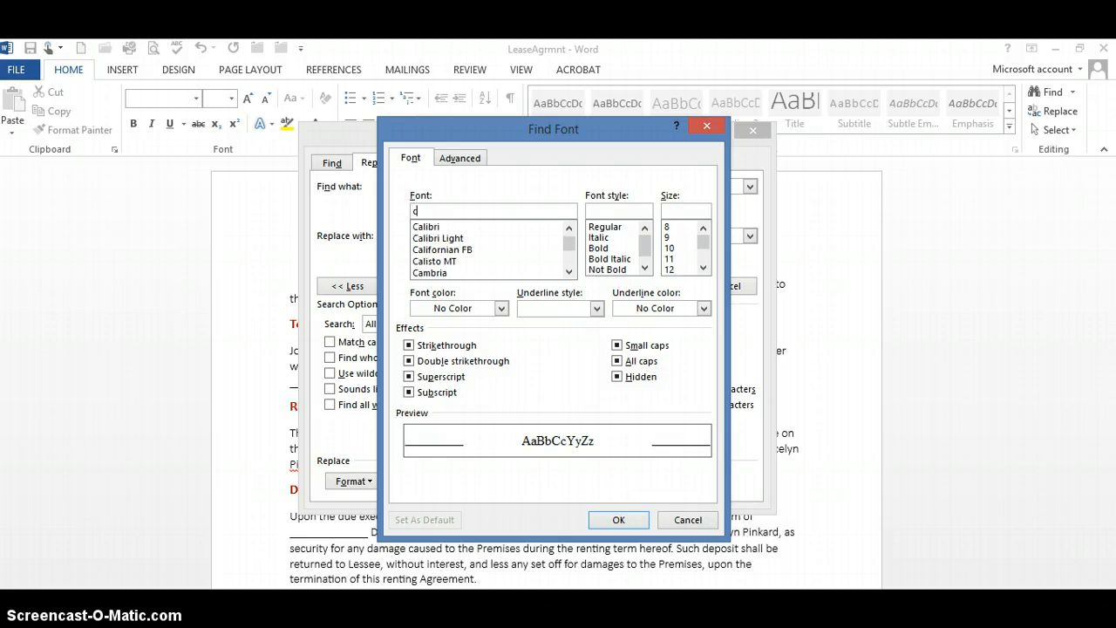
{"action": "type", "text": "an"}
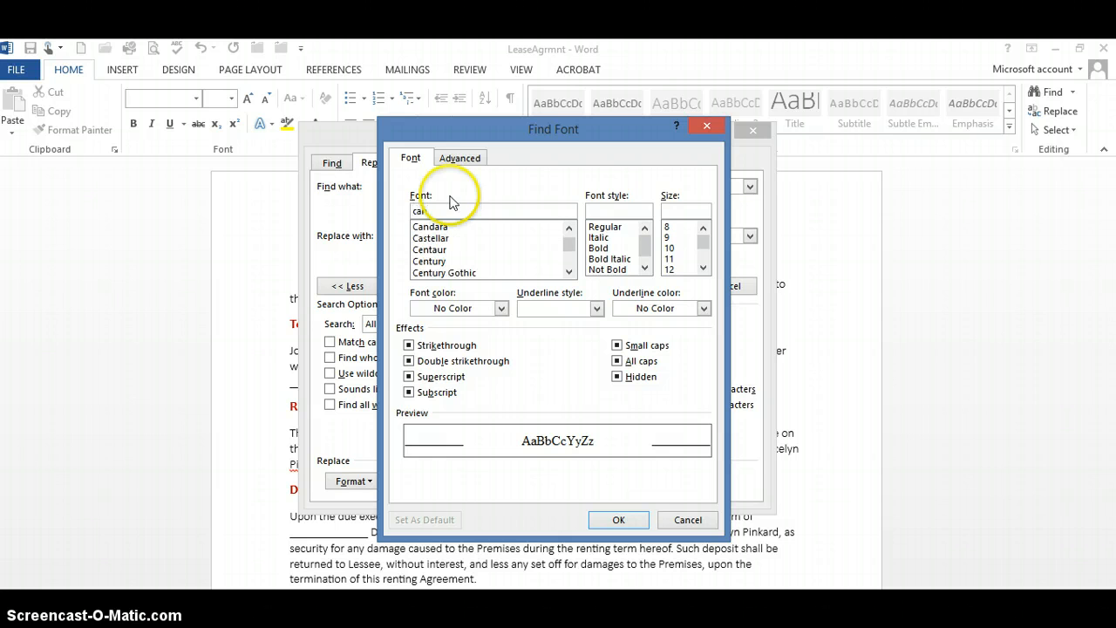
{"action": "left_click", "coordinate": [431, 227]}
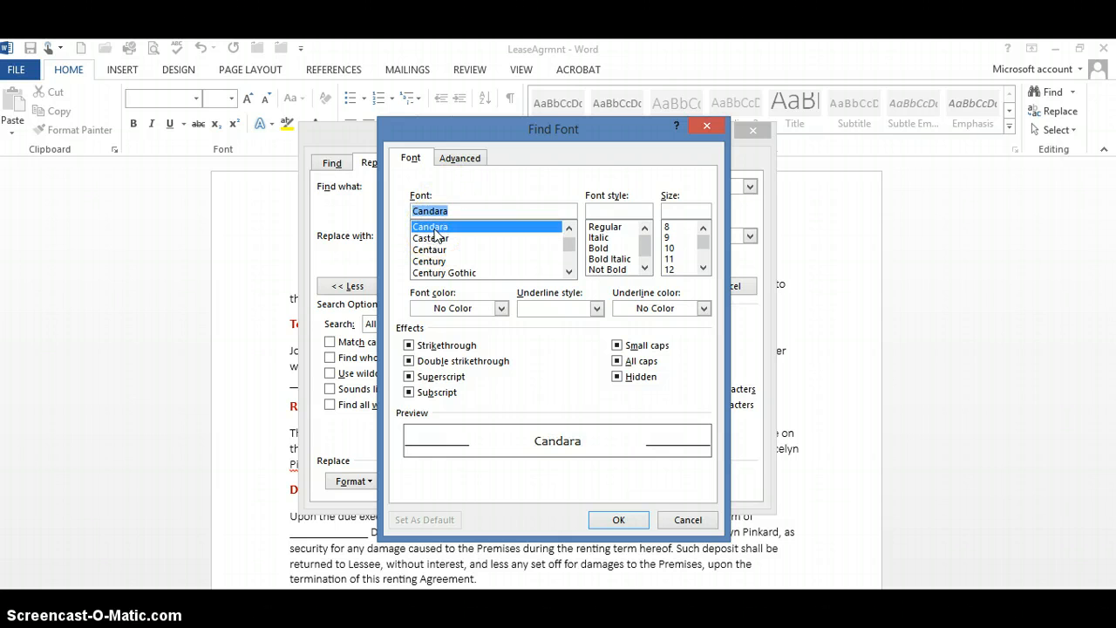
{"action": "left_click", "coordinate": [598, 249]}
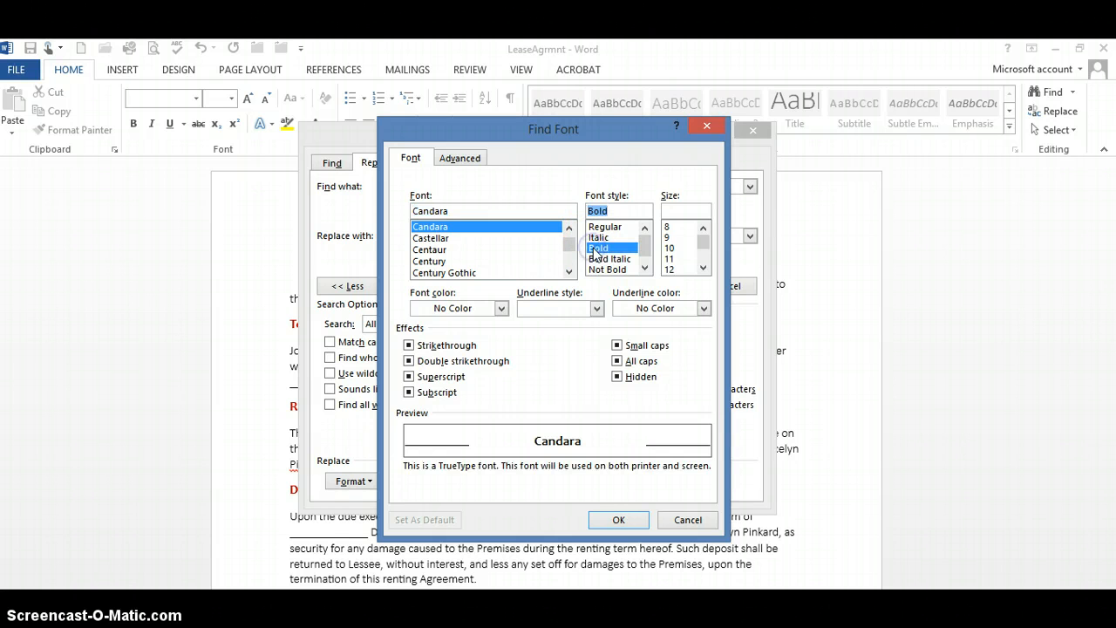
{"action": "left_click", "coordinate": [670, 269]}
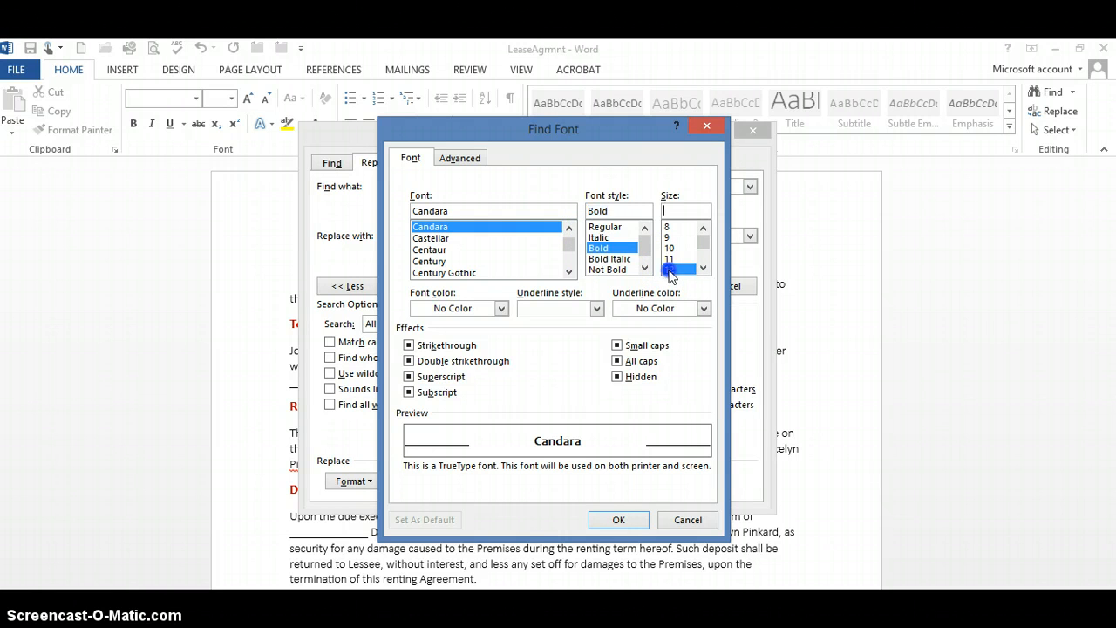
Step: Add the standard dark red font color to the format to find and accept the font settings
{"action": "left_click", "coordinate": [501, 309]}
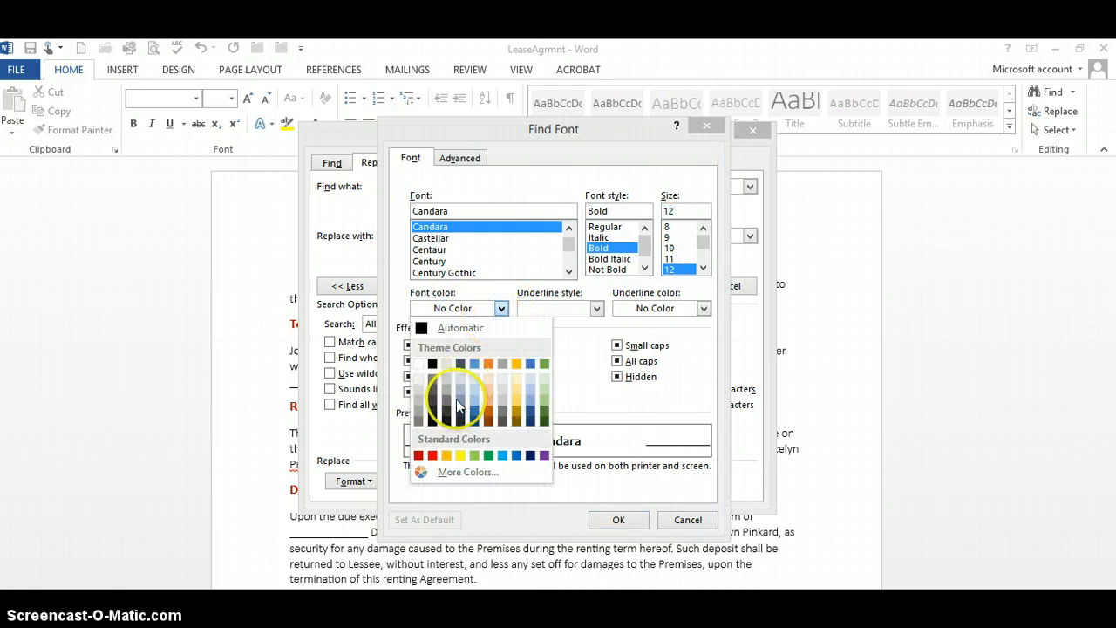
{"action": "left_click", "coordinate": [418, 455]}
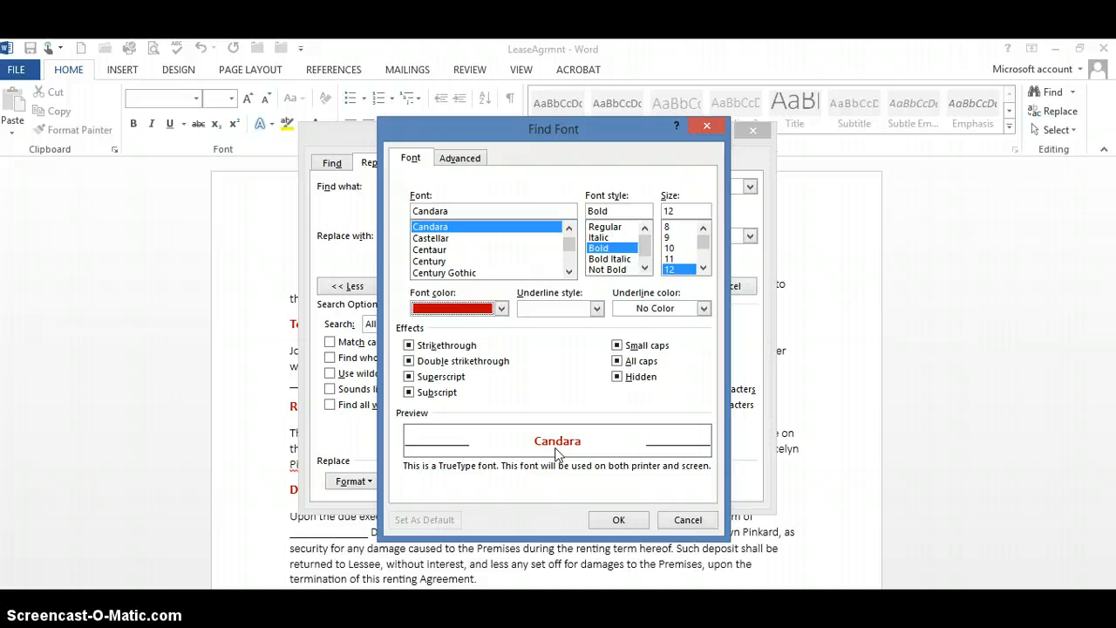
{"action": "left_click", "coordinate": [621, 520]}
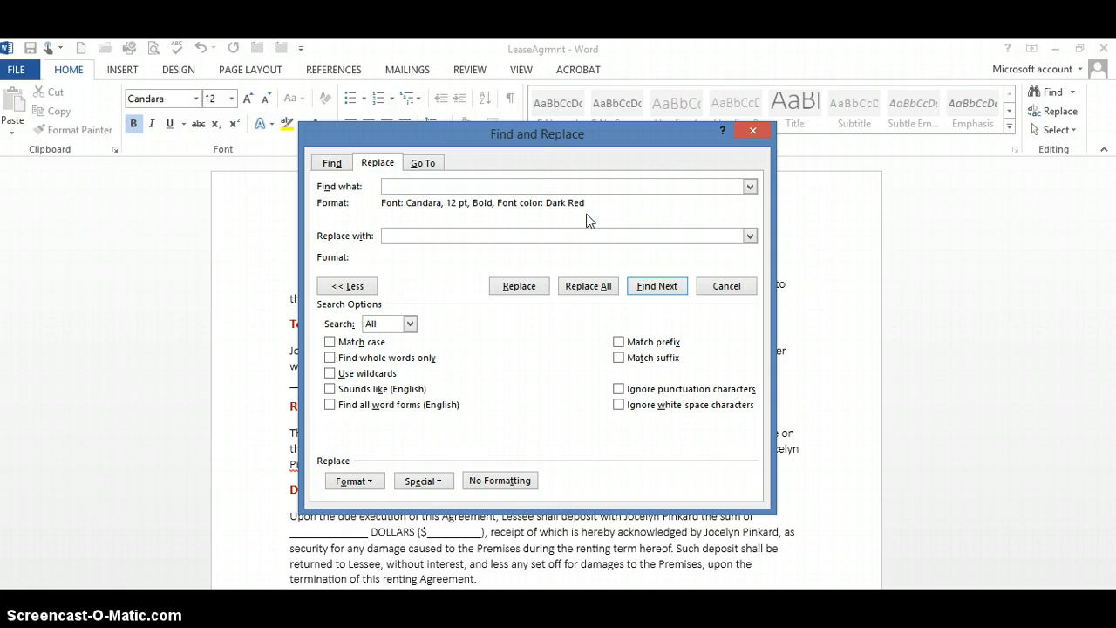
Step: Set the replacement font format to Calibri, Bold, size 14, leaving the replacement text empty
{"action": "left_click", "coordinate": [419, 236]}
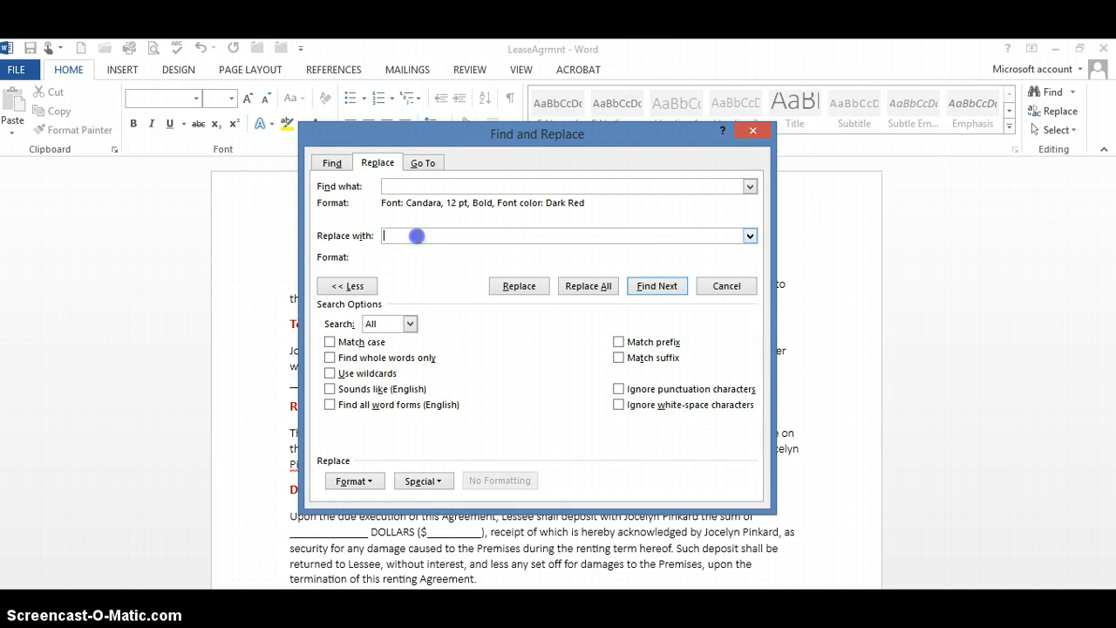
{"action": "left_click", "coordinate": [370, 485]}
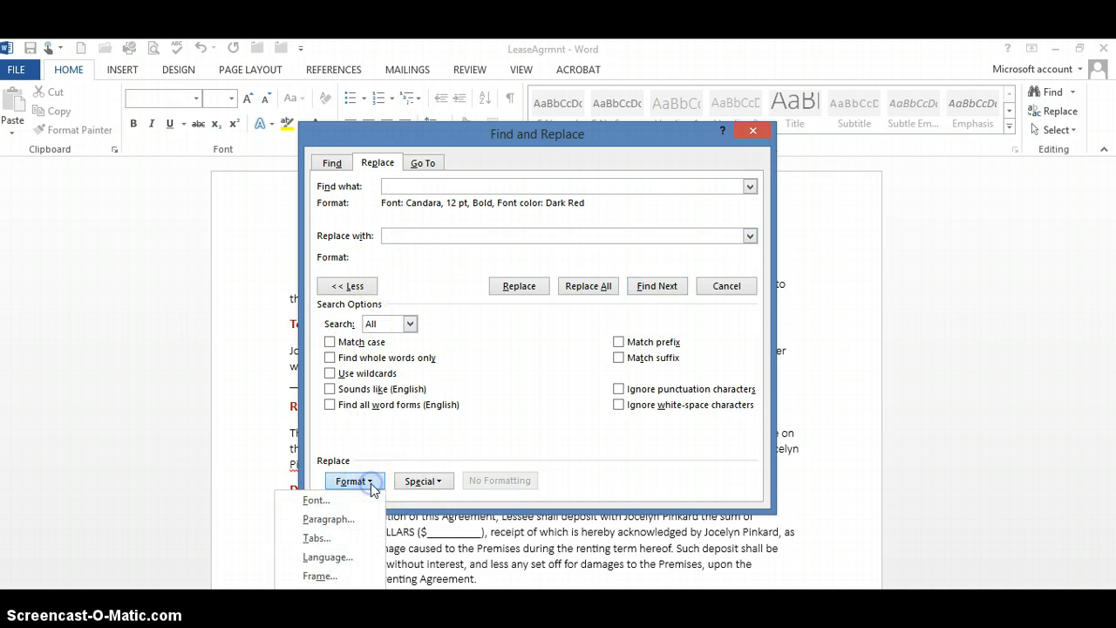
{"action": "left_click", "coordinate": [339, 503]}
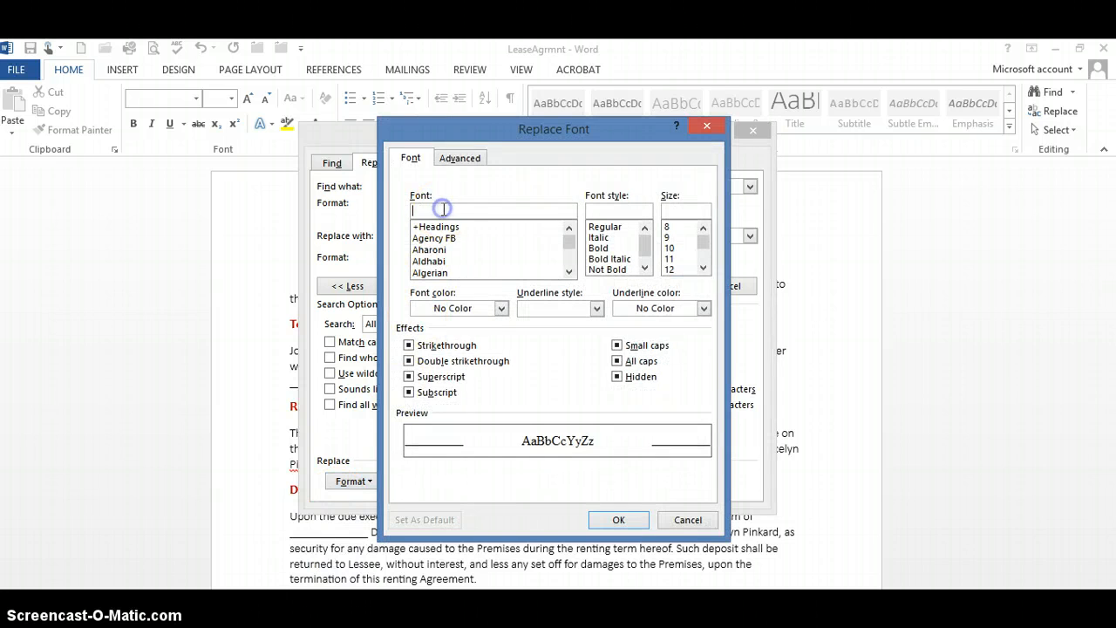
{"action": "type", "text": "ca"}
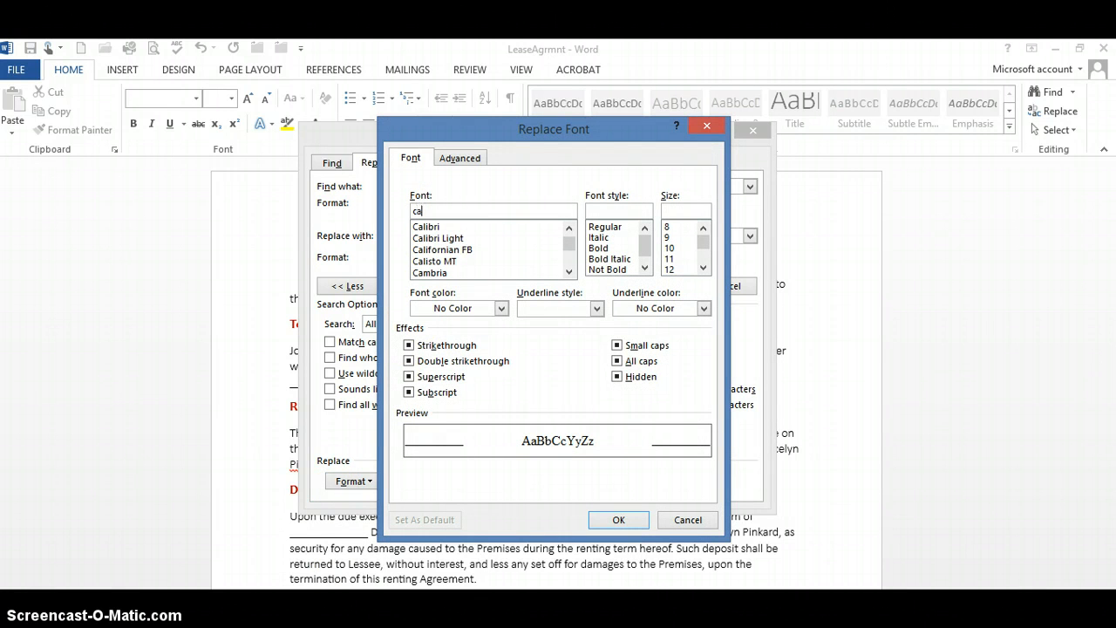
{"action": "type", "text": "l"}
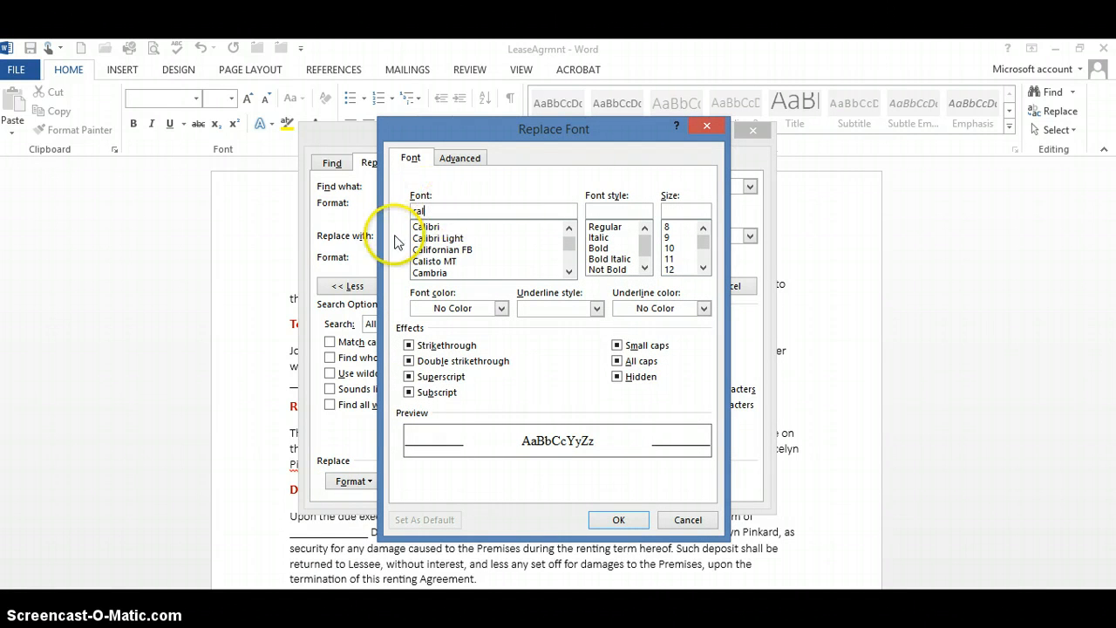
{"action": "left_click", "coordinate": [424, 228]}
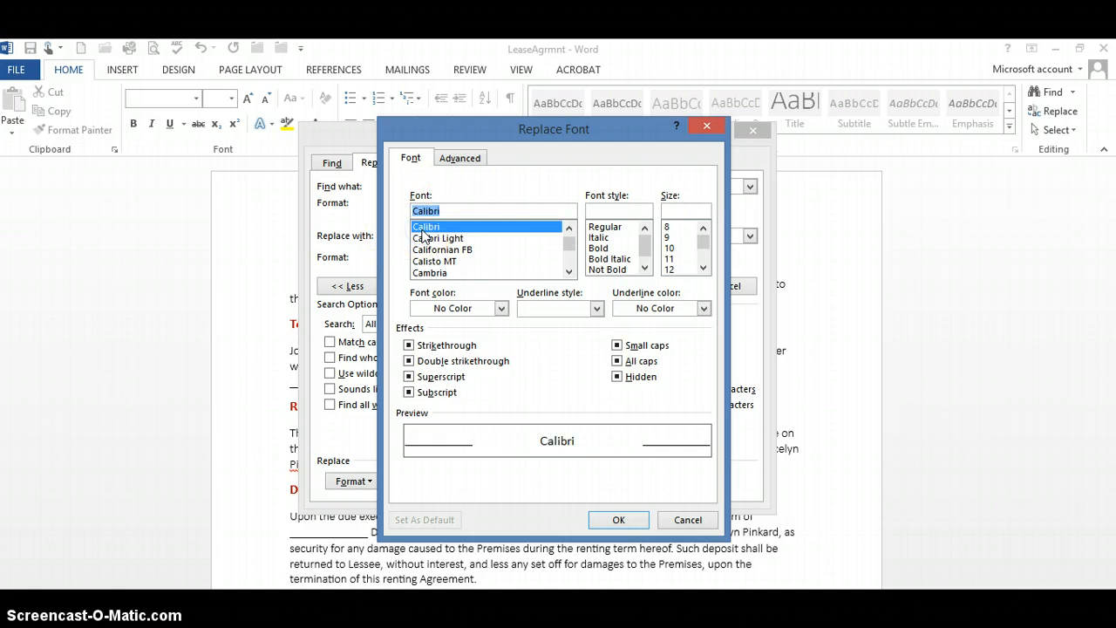
{"action": "left_click", "coordinate": [598, 249]}
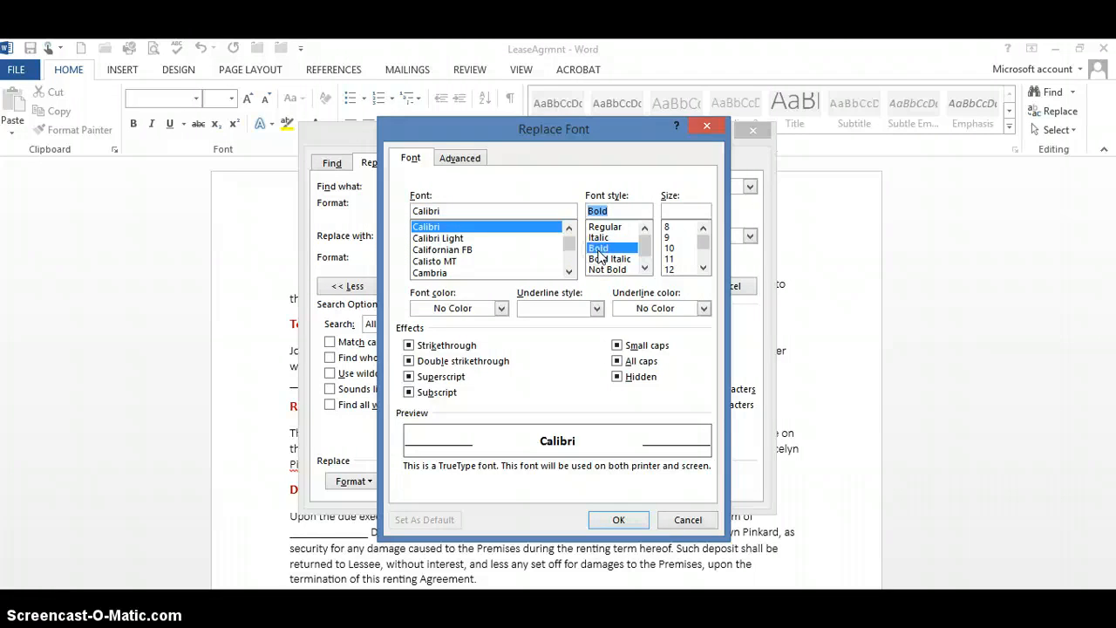
{"action": "left_click", "coordinate": [703, 269]}
{"action": "left_click", "coordinate": [703, 269]}
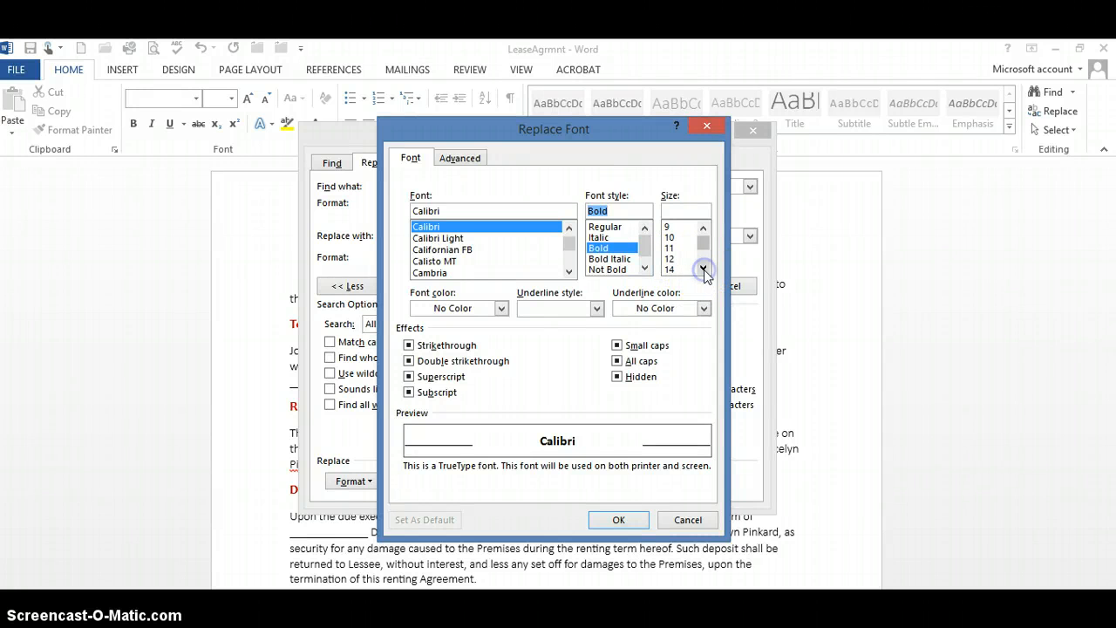
{"action": "left_click", "coordinate": [703, 269]}
{"action": "left_click", "coordinate": [676, 259]}
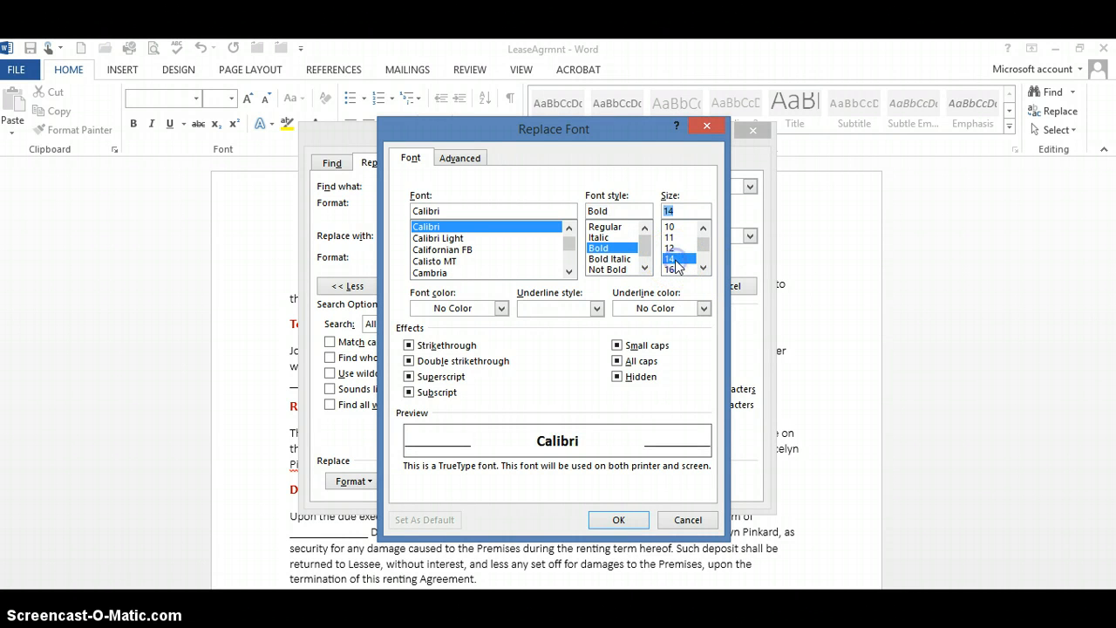
Step: Add the standard Dark Blue font color to the replacement format and accept the font settings
{"action": "left_click", "coordinate": [502, 309]}
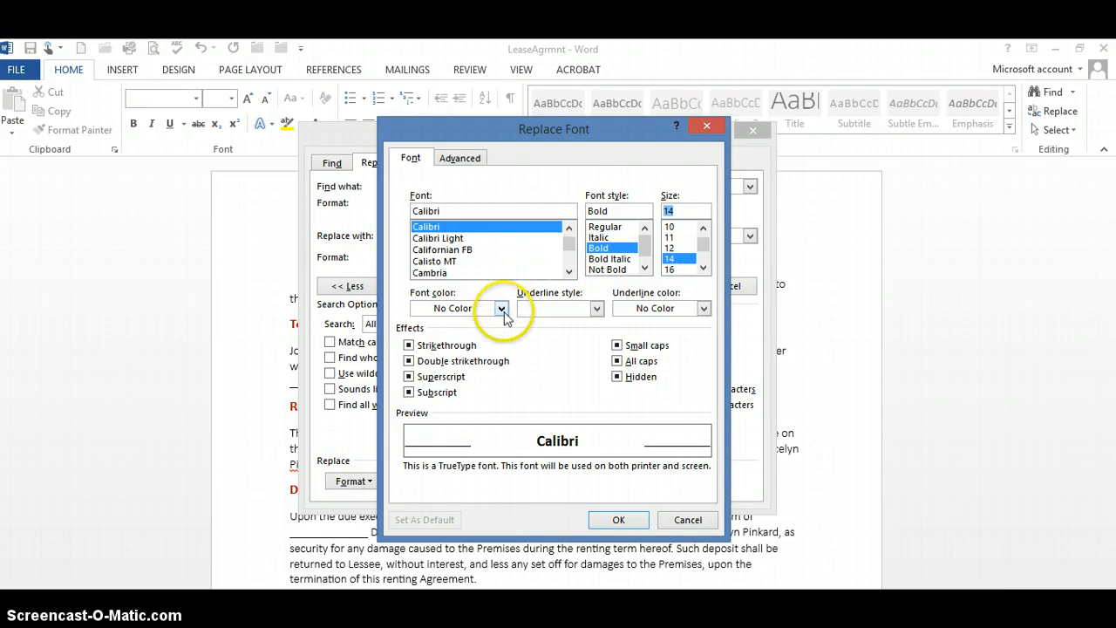
{"action": "left_click", "coordinate": [502, 309]}
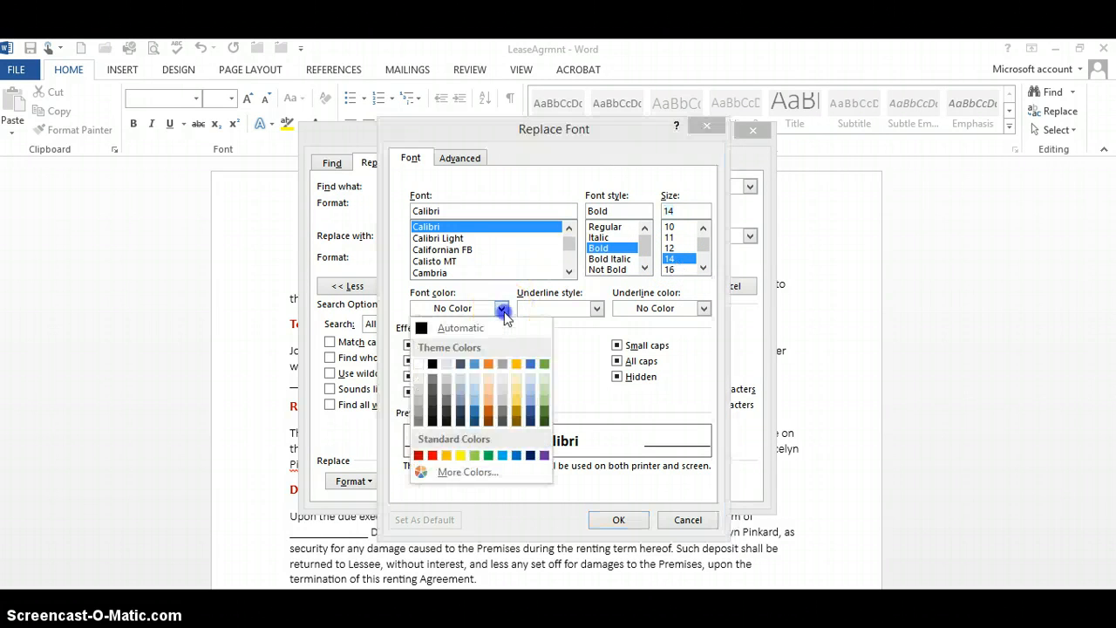
{"action": "left_click", "coordinate": [531, 455]}
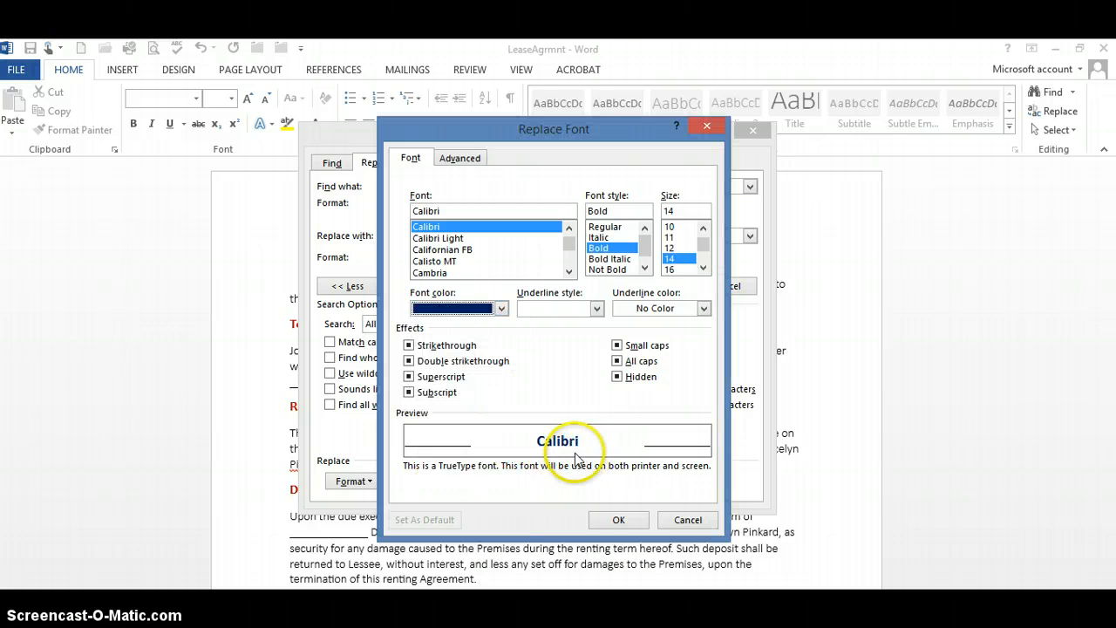
{"action": "left_click", "coordinate": [616, 520]}
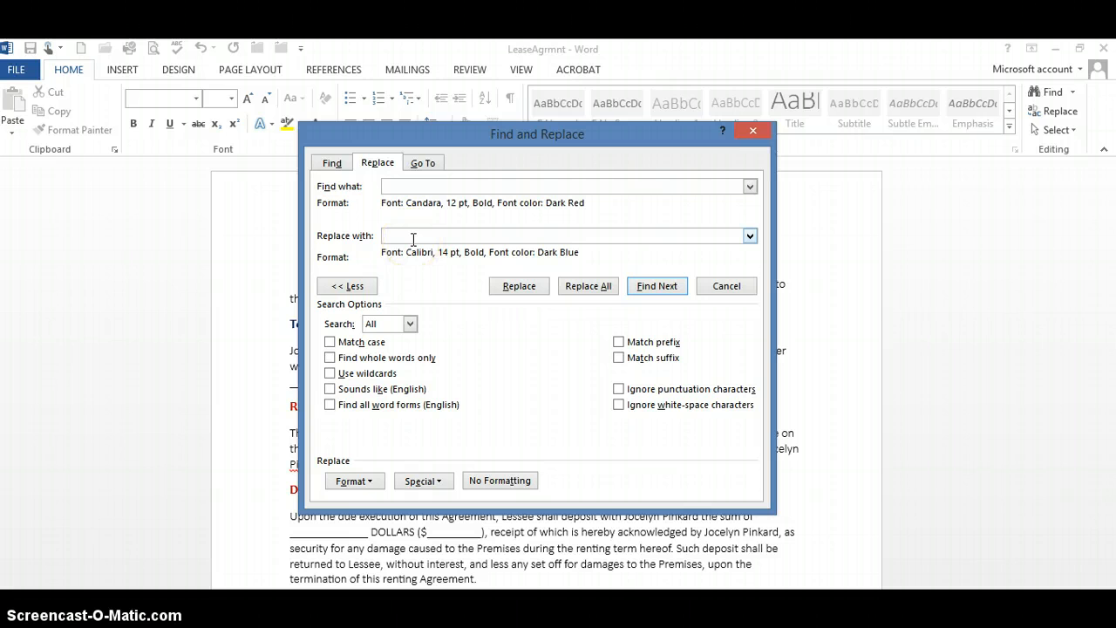
Step: Replace all matching heading formatting throughout the rent agreement and close Find and Replace
{"action": "left_click", "coordinate": [592, 294]}
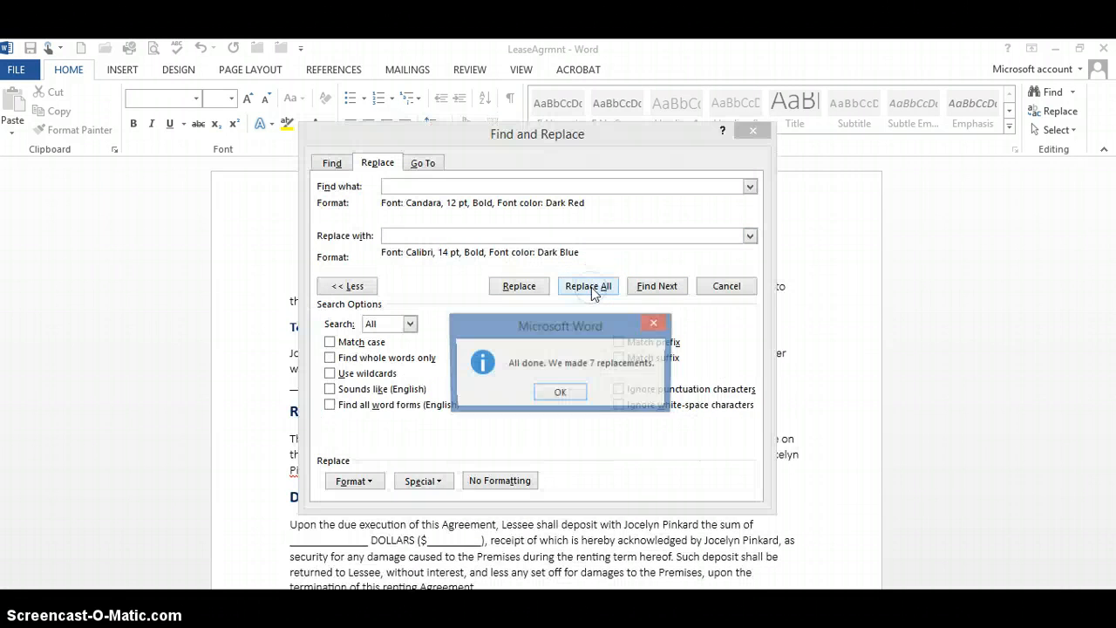
{"action": "left_click", "coordinate": [561, 395]}
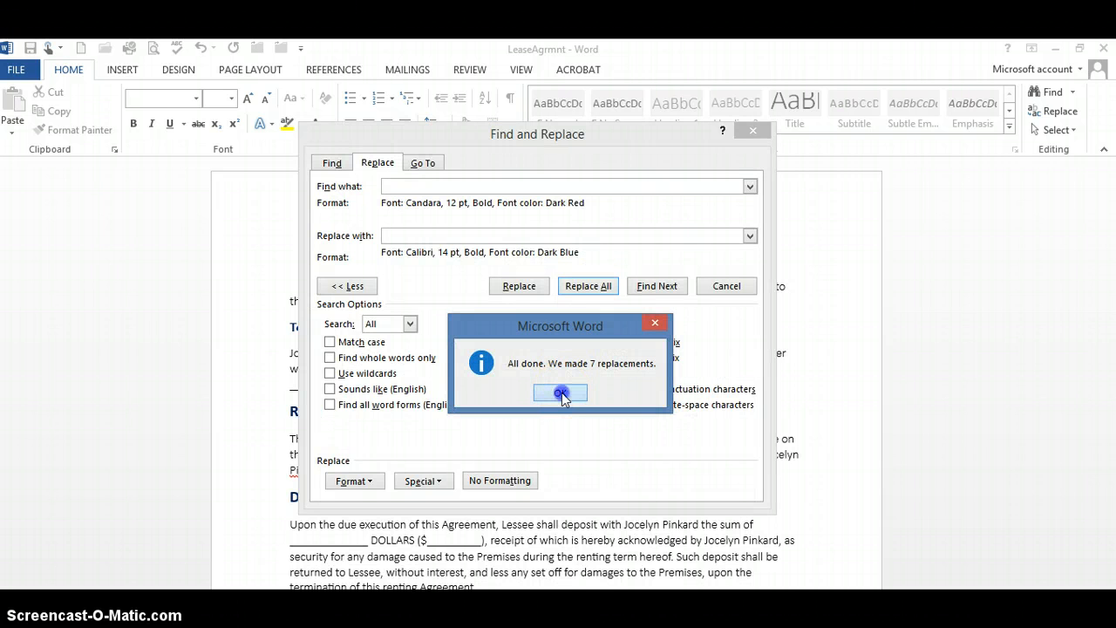
{"action": "left_click", "coordinate": [723, 259]}
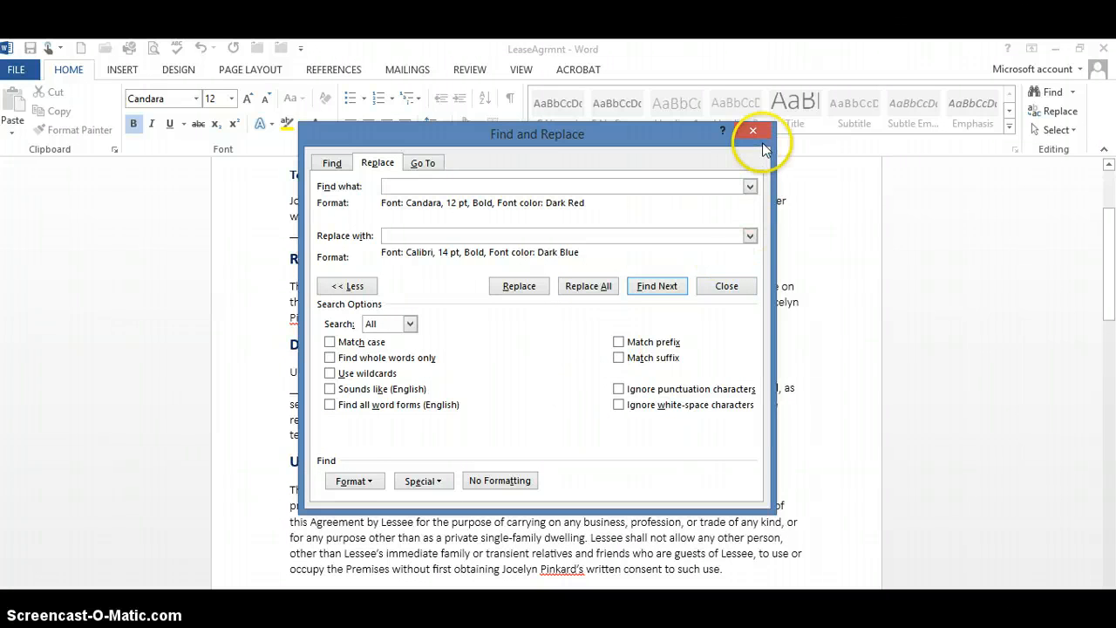
{"action": "left_click", "coordinate": [727, 287]}
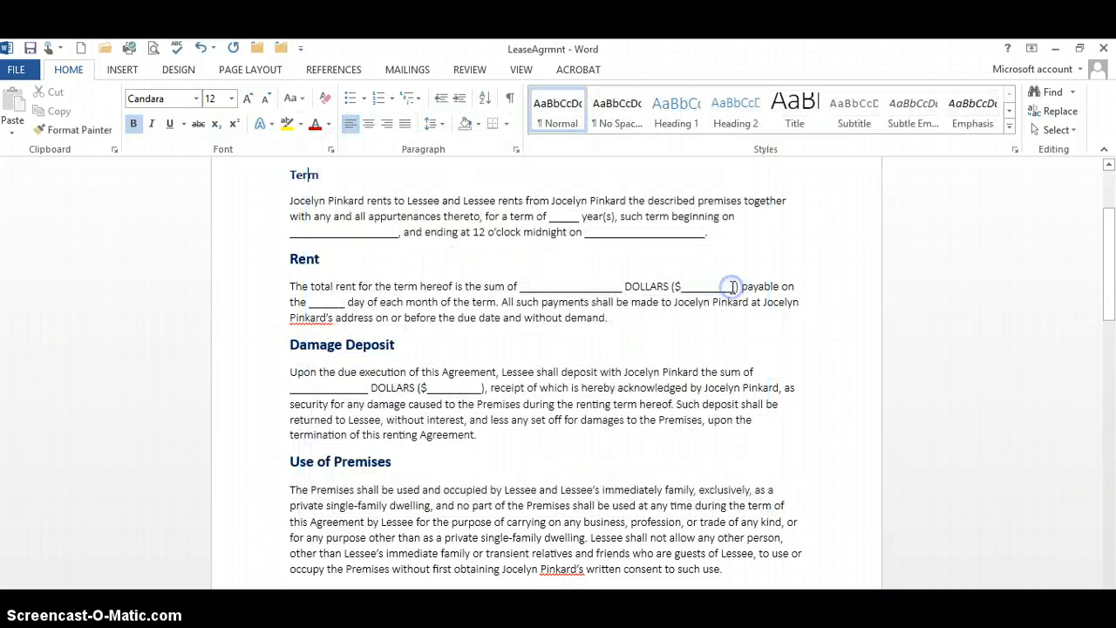
{"action": "left_click_drag", "start_coordinate": [1109, 243], "coordinate": [1109, 211]}
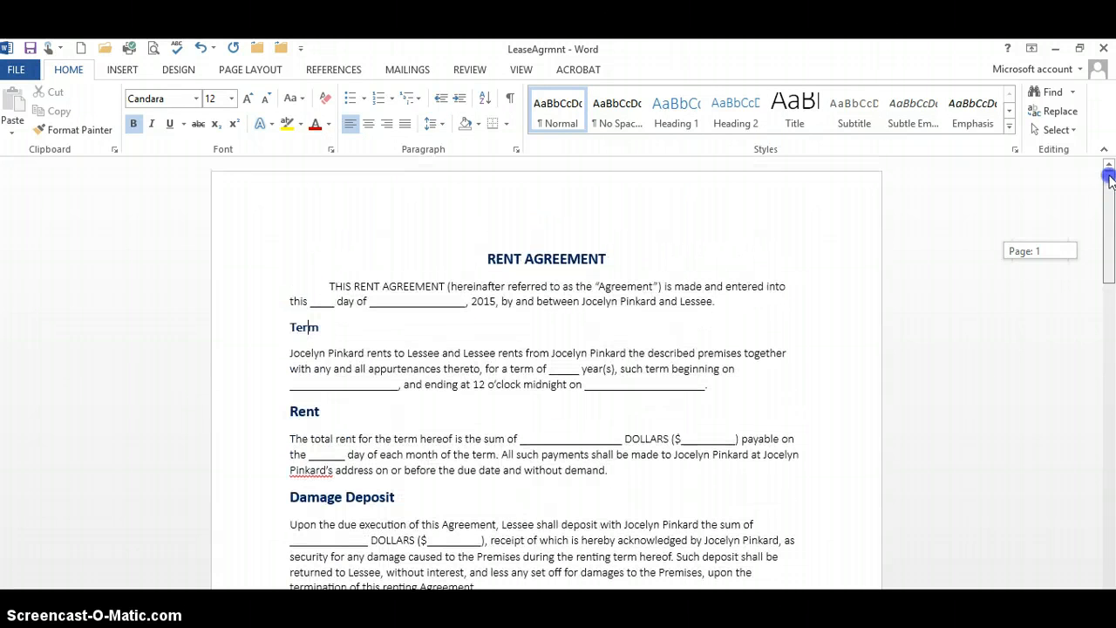